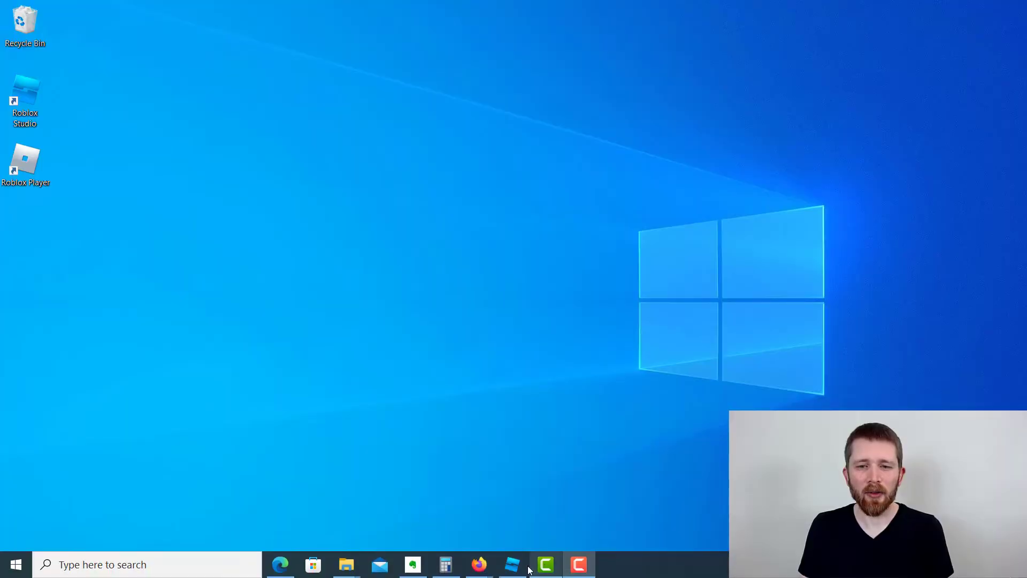
# Step: Restore the Roblox Studio window from the taskbar to show the Baseplate place
pyautogui.click(512, 564)
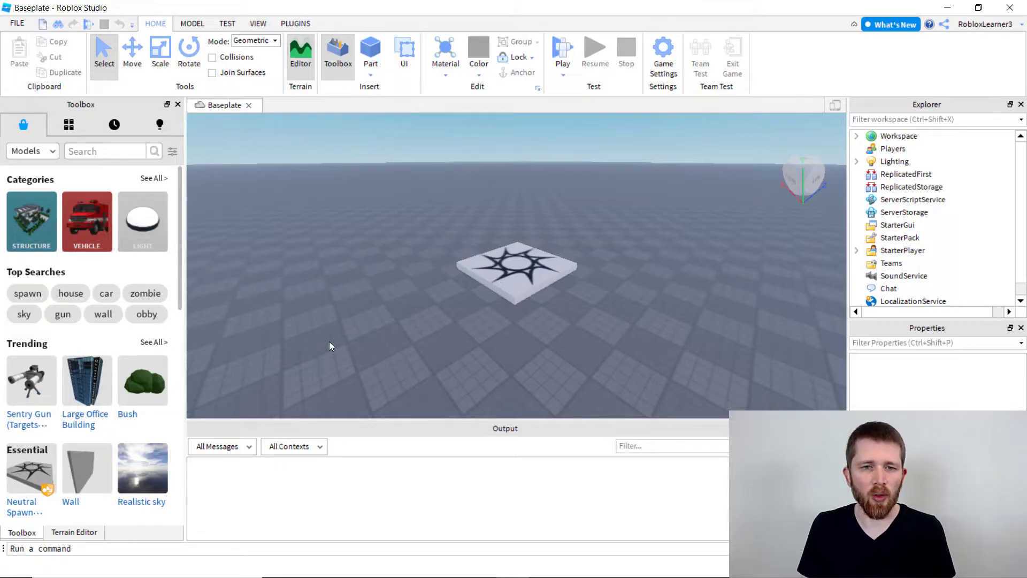
# Step: On the Roblox website, open Create's Creator Marketplace and list Decals, scrolling for Playful vampire
pyautogui.click(279, 571)
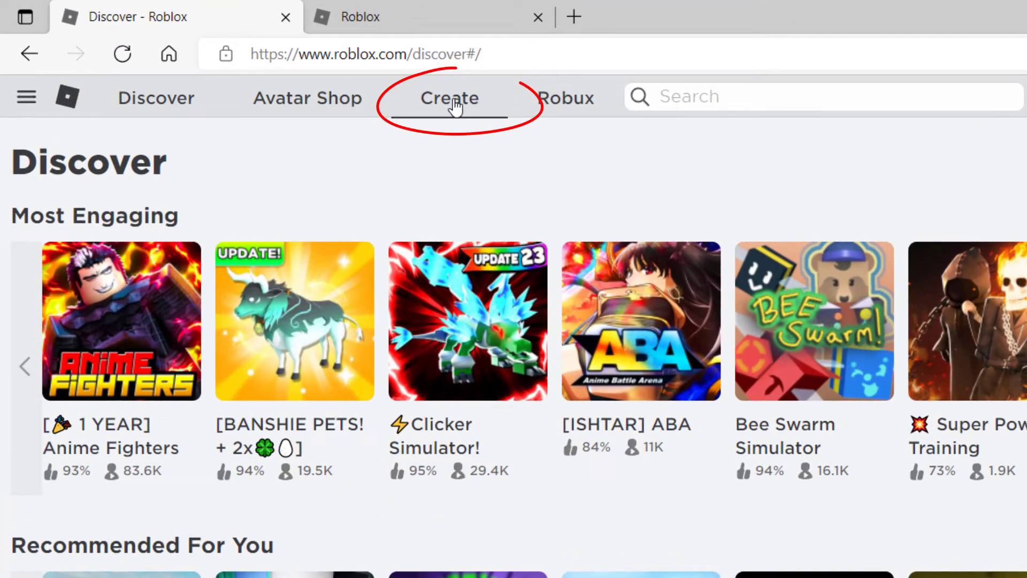
pyautogui.click(455, 106)
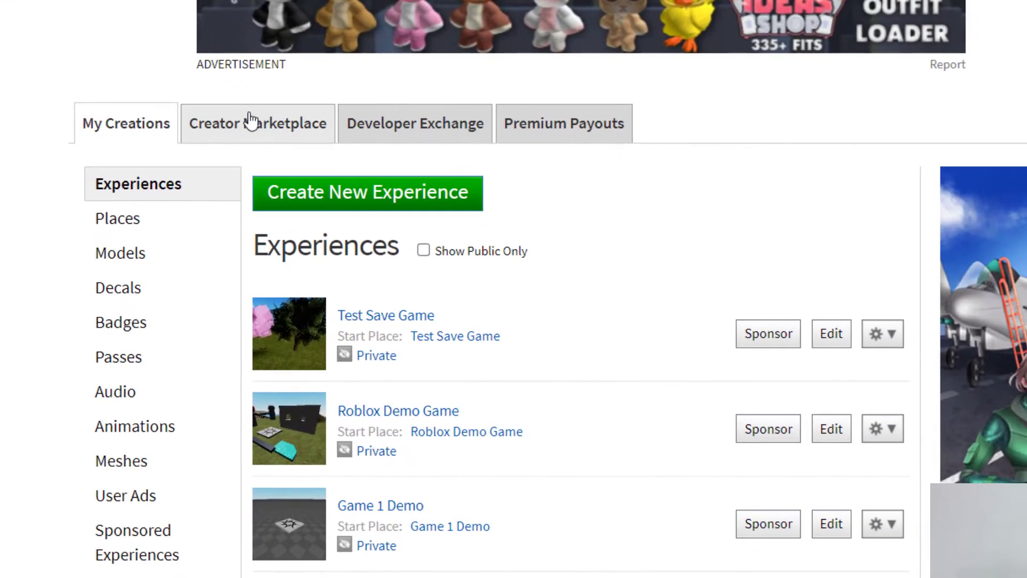
pyautogui.click(257, 133)
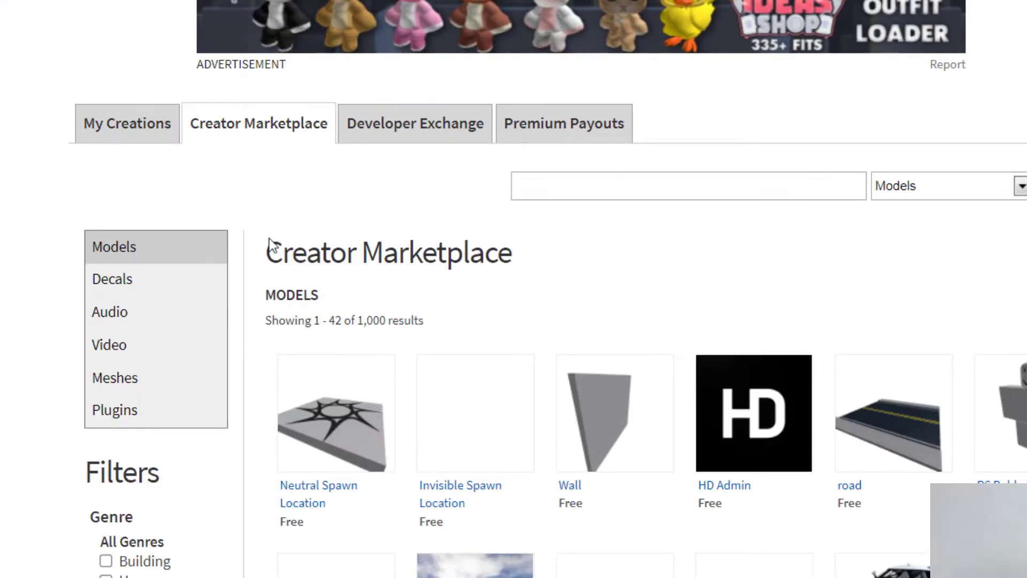
pyautogui.click(122, 292)
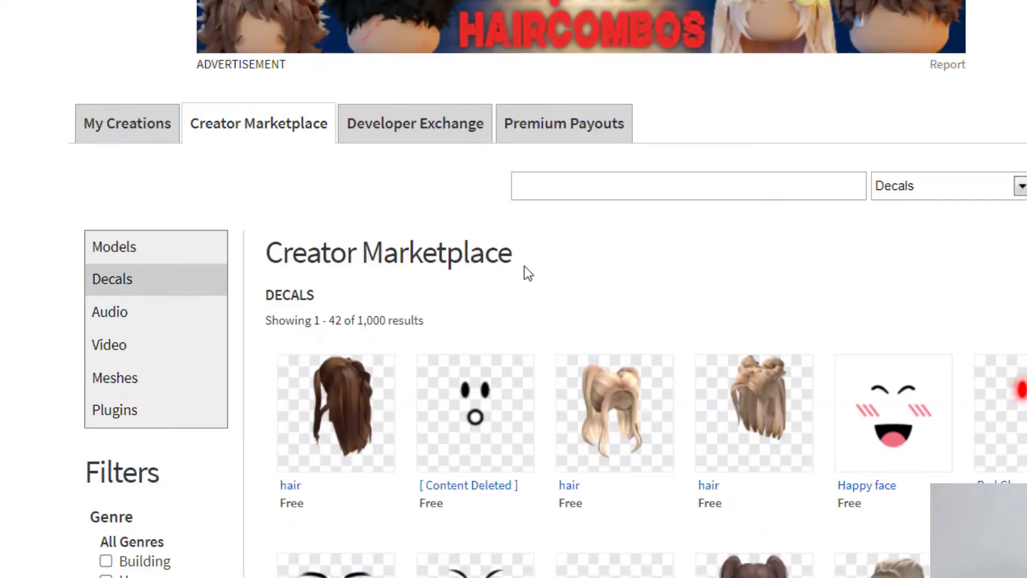
pyautogui.scroll(-12, 525, 271)
pyautogui.scroll(-7, 640, 303)
pyautogui.scroll(7, 792, 323)
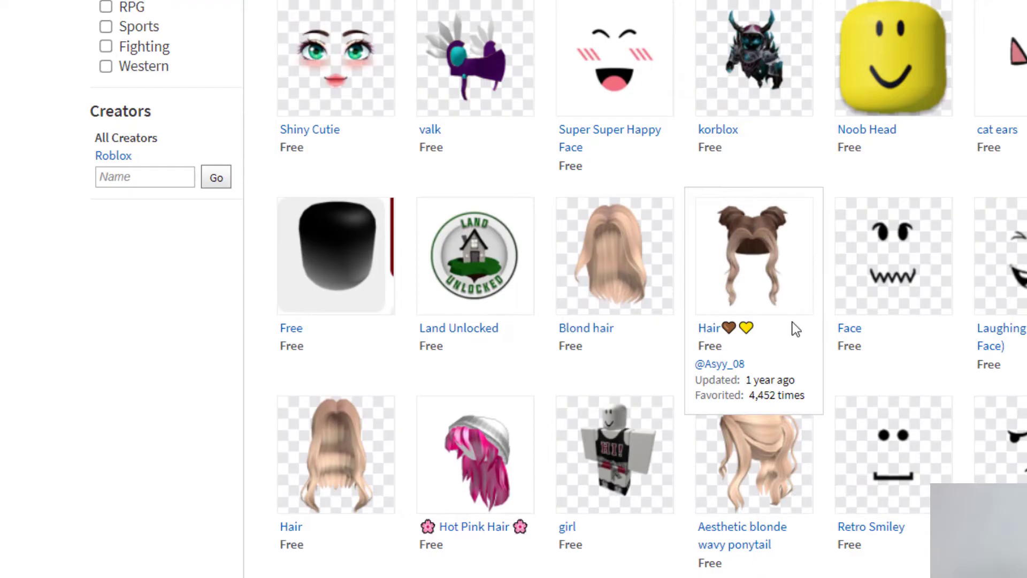
pyautogui.scroll(-7, 556, 300)
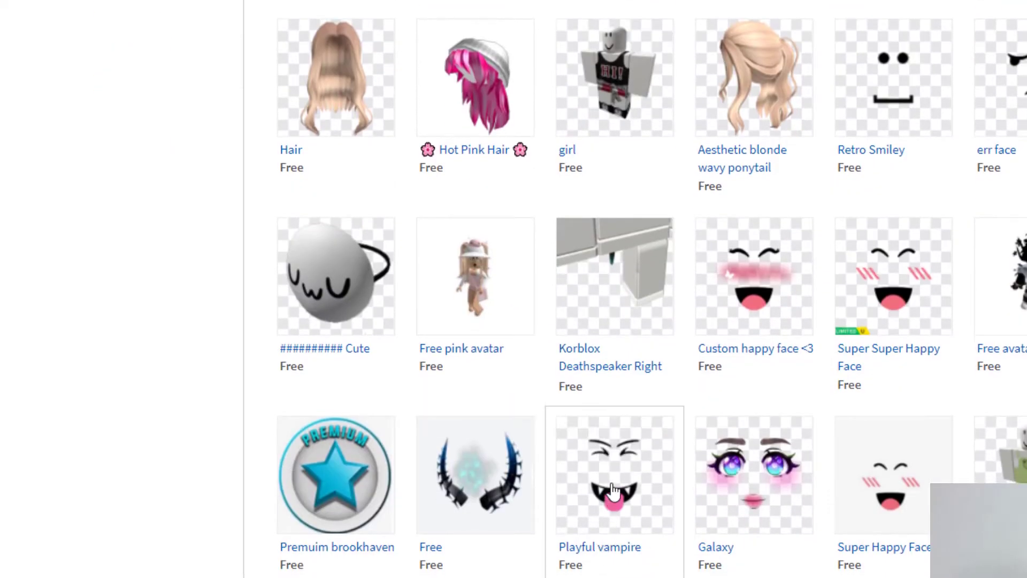
pyautogui.click(613, 489)
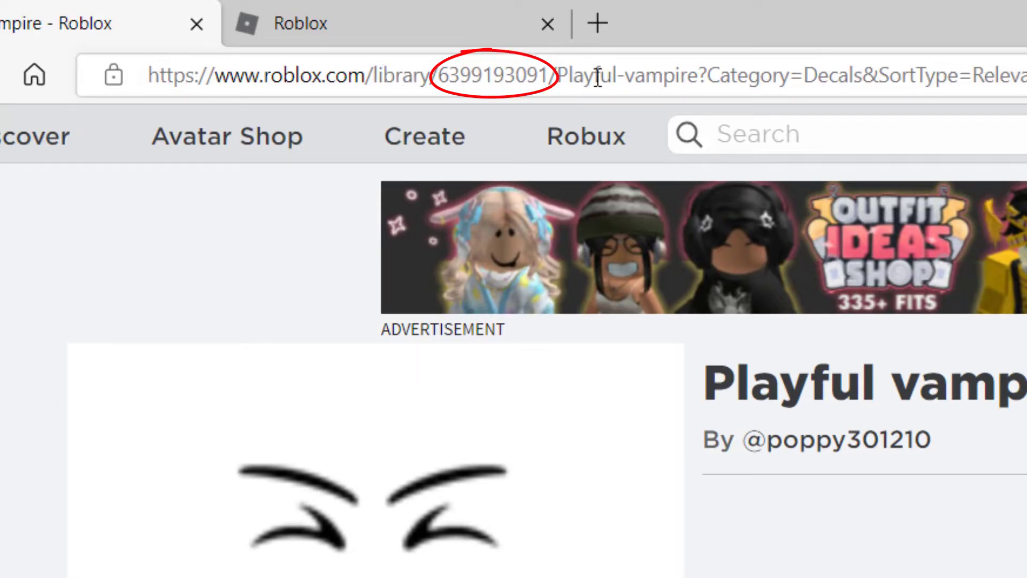
pyautogui.doubleClick(488, 78)
pyautogui.hotkey('ctrl', 'c')
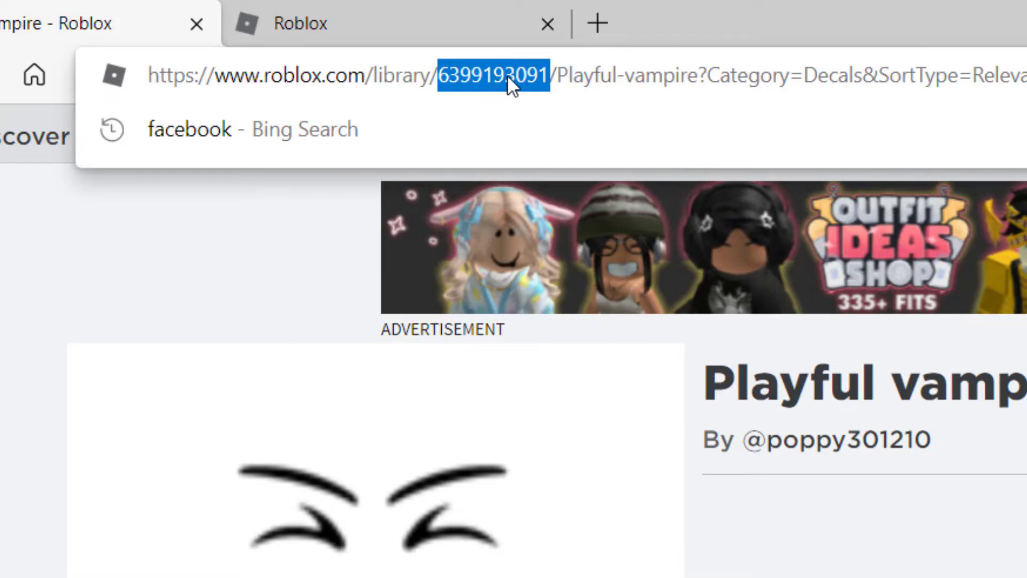
pyautogui.rightClick(508, 75)
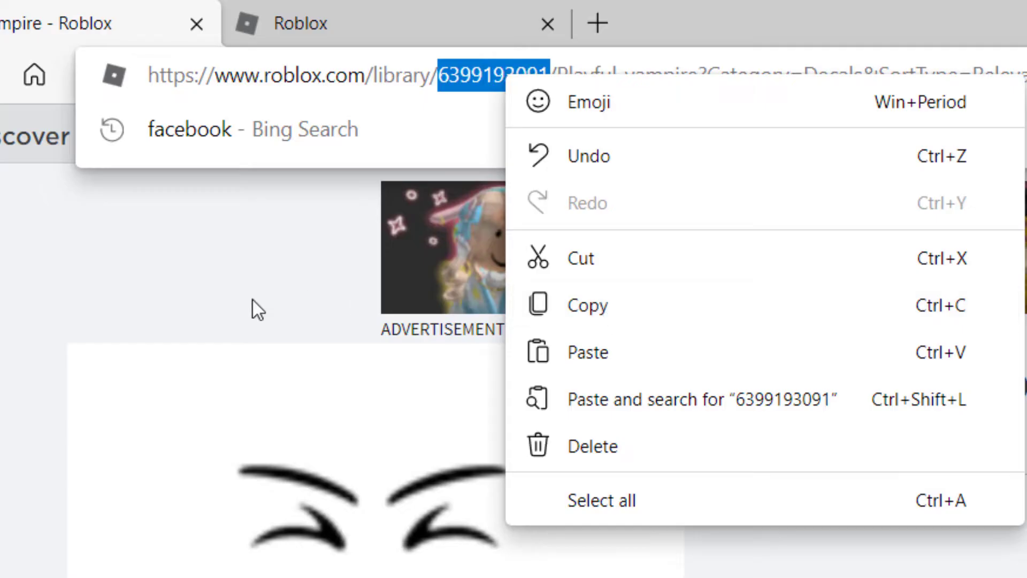
pyautogui.click(211, 307)
pyautogui.click(210, 308)
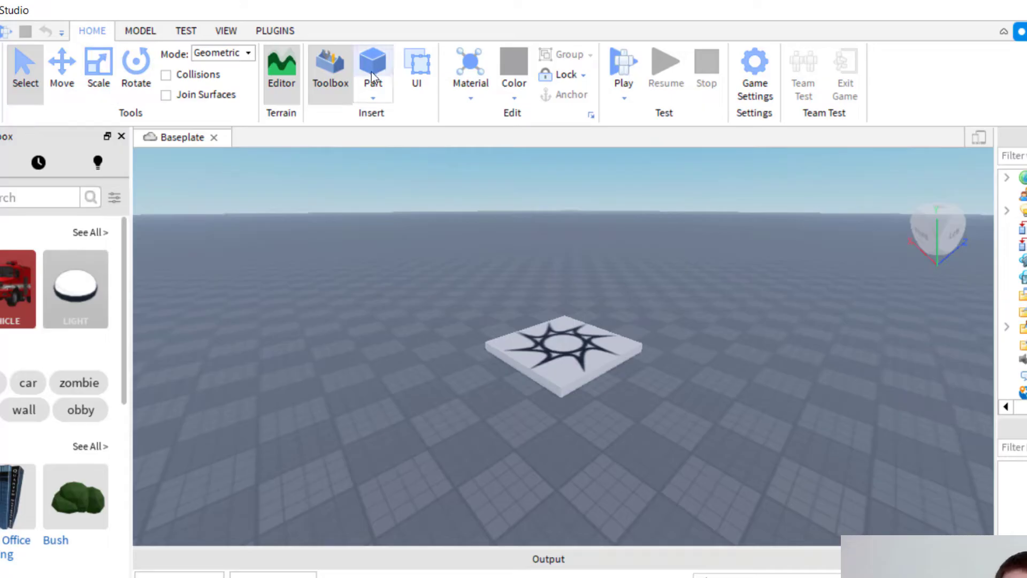
# Step: Insert a Block part, move it off the spawn pad and scale it into a large block
pyautogui.click(373, 91)
pyautogui.click(415, 117)
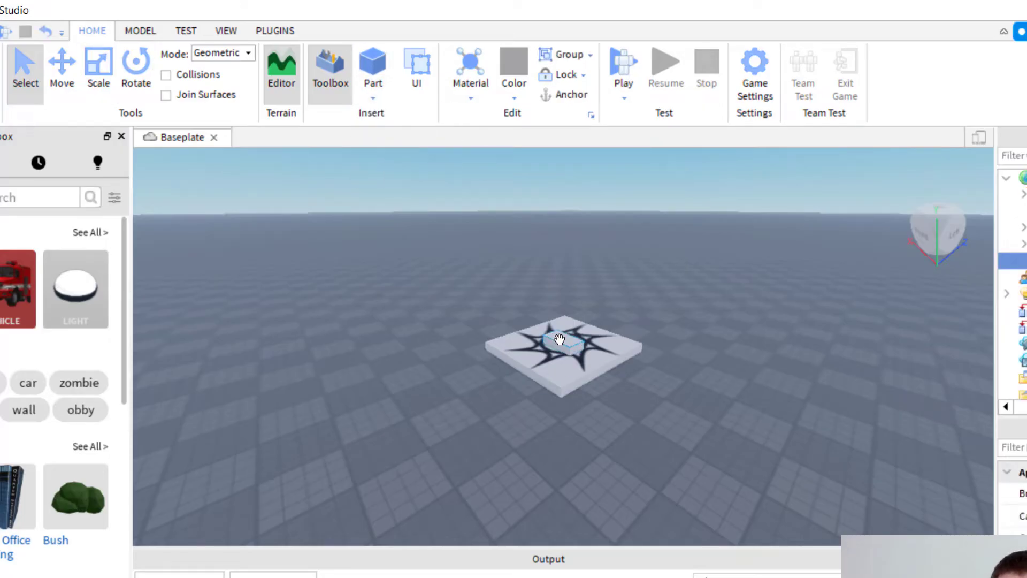
pyautogui.moveTo(542, 325); pyautogui.dragTo(337, 363)
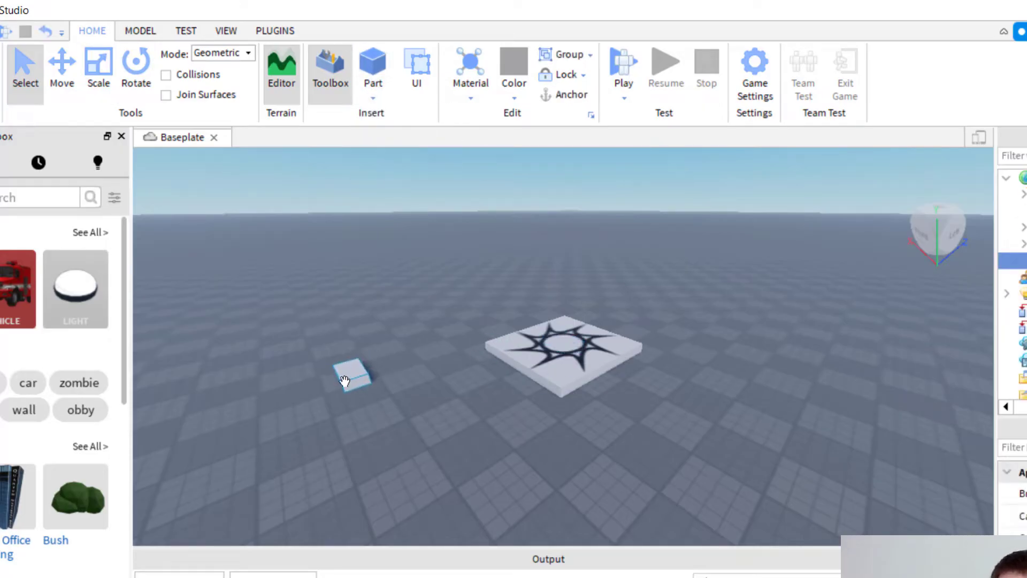
pyautogui.click(60, 71)
pyautogui.click(98, 69)
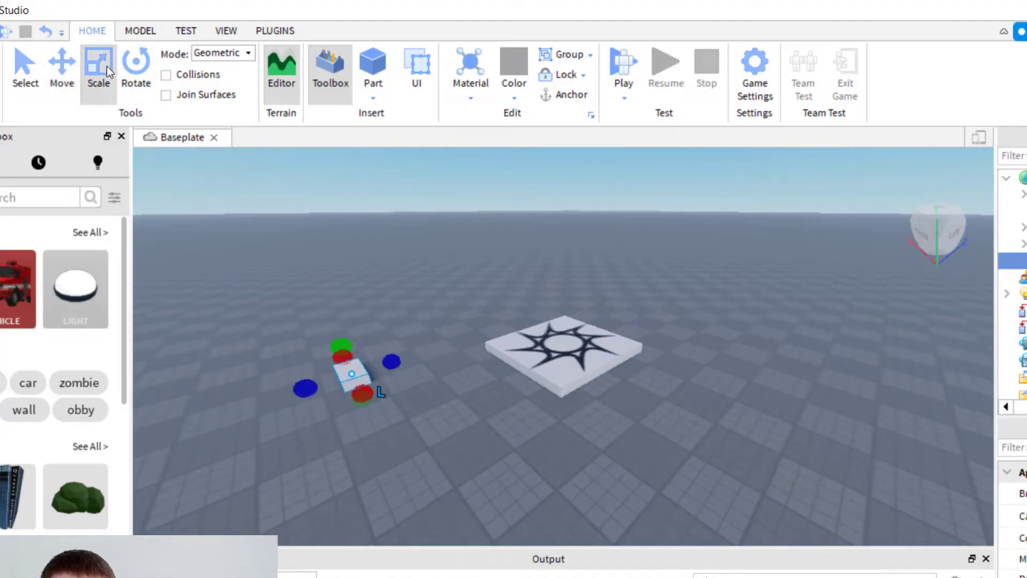
pyautogui.moveTo(340, 350); pyautogui.dragTo(362, 295)
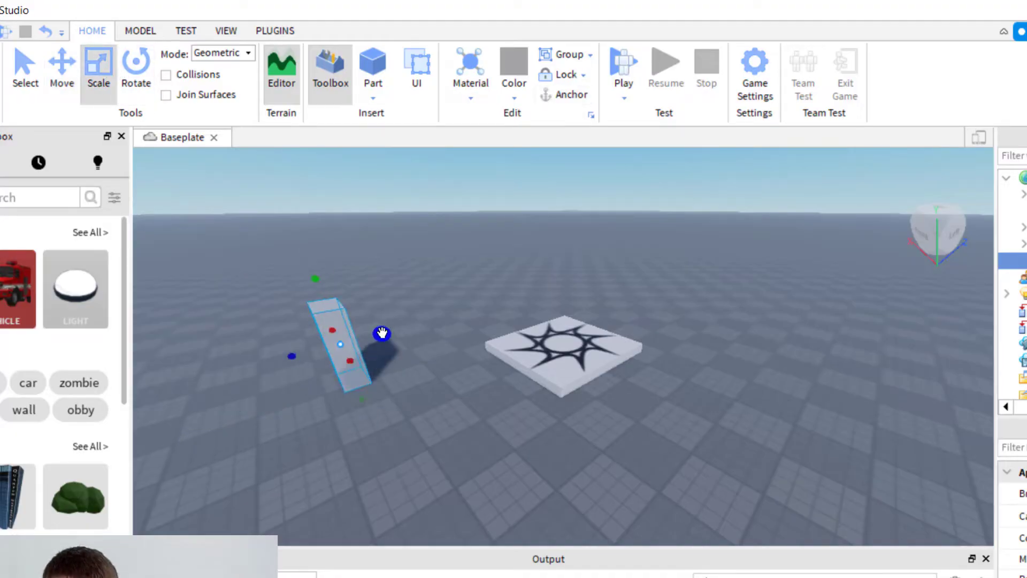
pyautogui.moveTo(382, 333); pyautogui.dragTo(442, 305)
pyautogui.moveTo(409, 344); pyautogui.dragTo(445, 381)
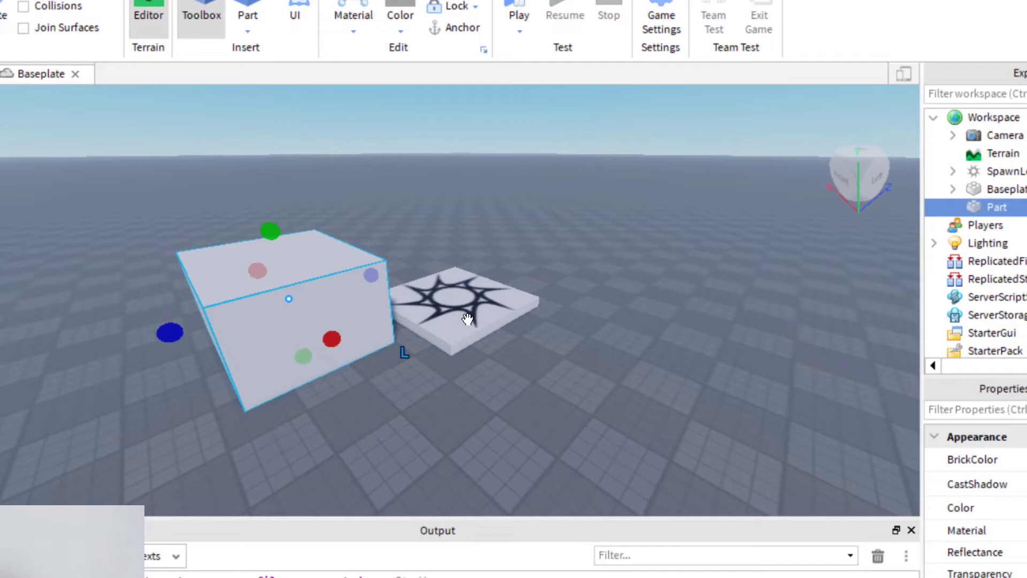
# Step: Search the Part's insert-object list in Explorer for 'deca' to find Decal
pyautogui.moveTo(1026, 260)
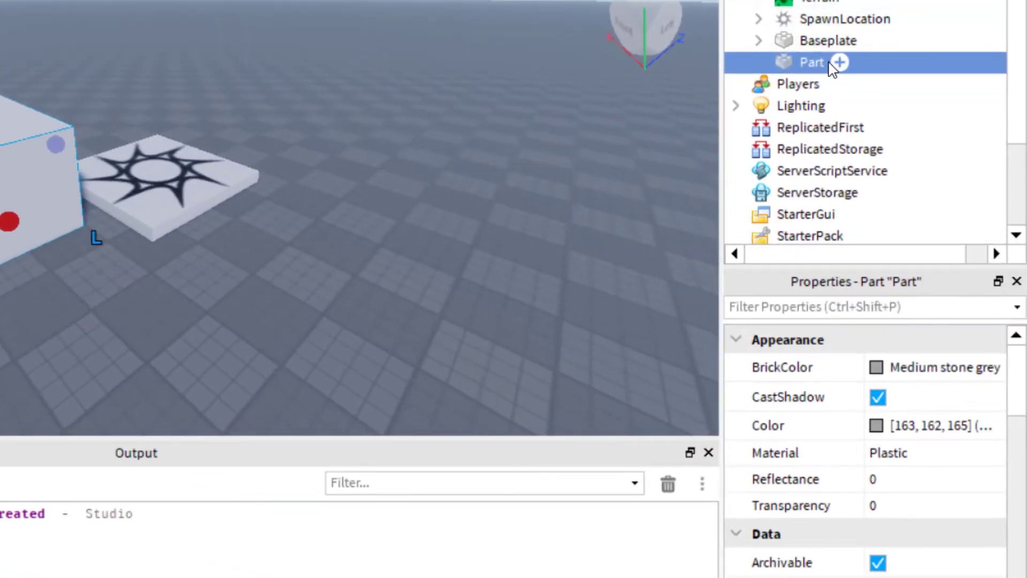
pyautogui.click(839, 62)
pyautogui.write('d')
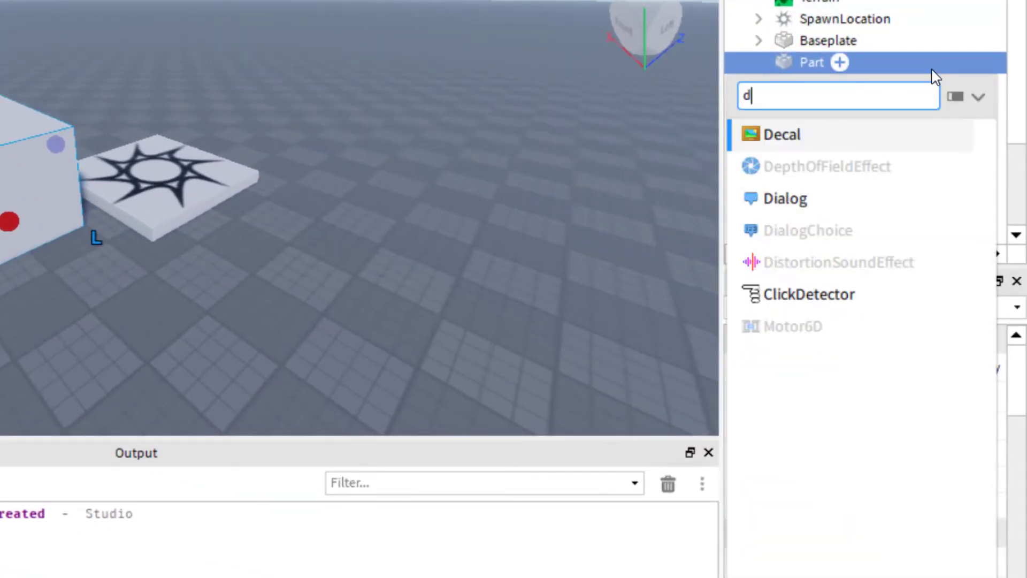
pyautogui.write('ecal')
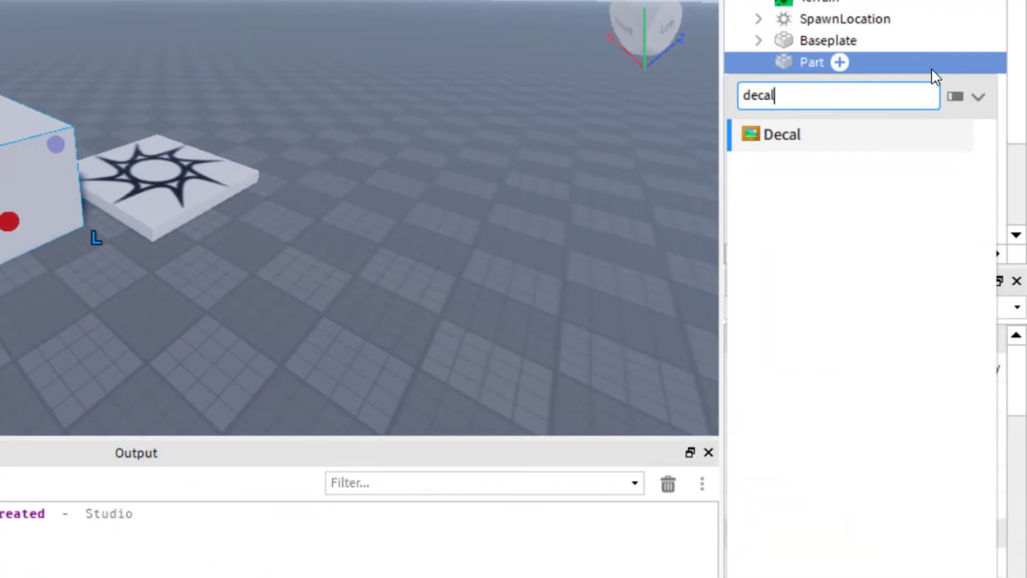
pyautogui.click(841, 63)
# Step: Insert a Decal object inside the Part
pyautogui.write('dec')
pyautogui.click(825, 142)
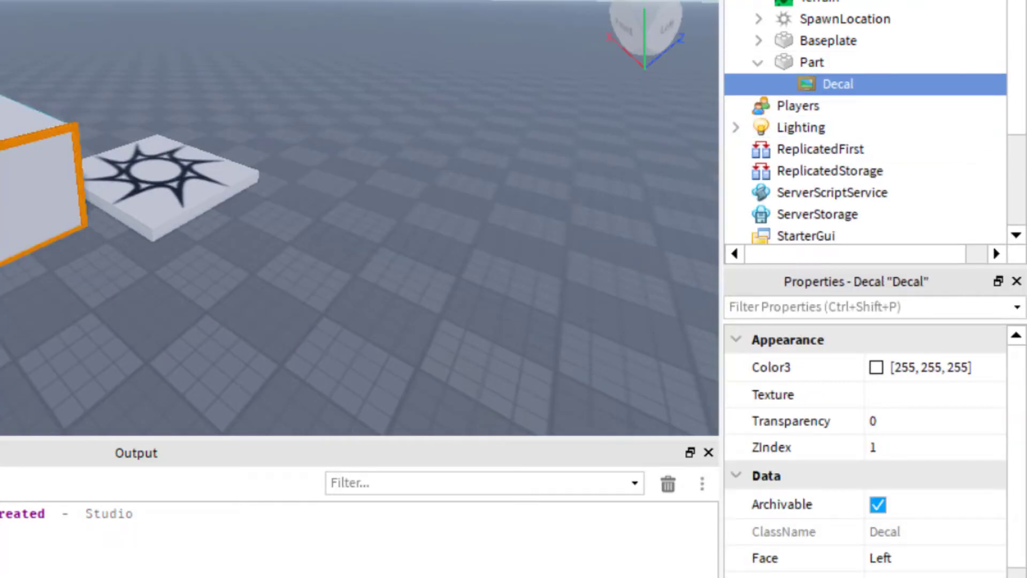
pyautogui.scroll(-3, 883, 385)
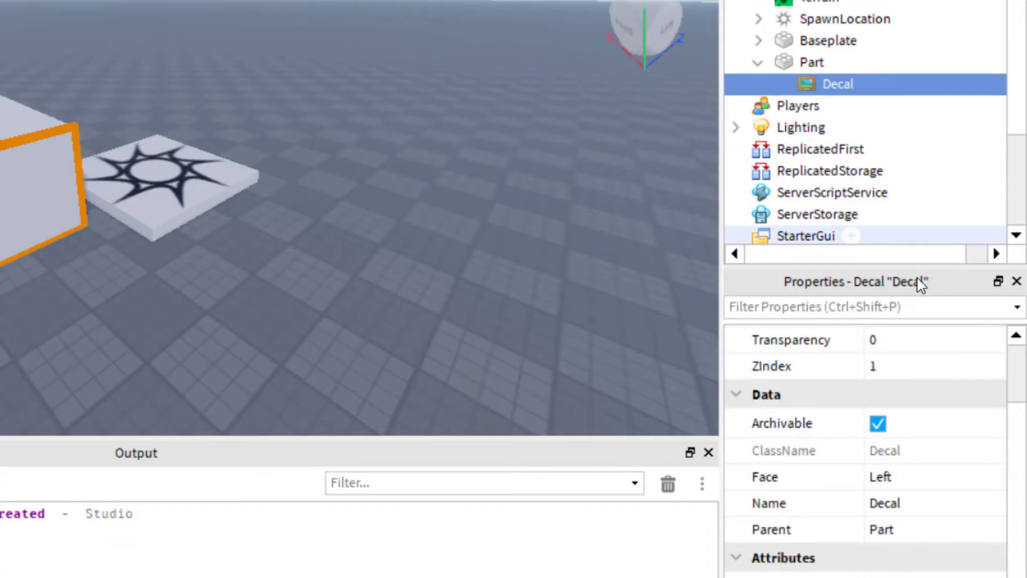
pyautogui.press('F2')
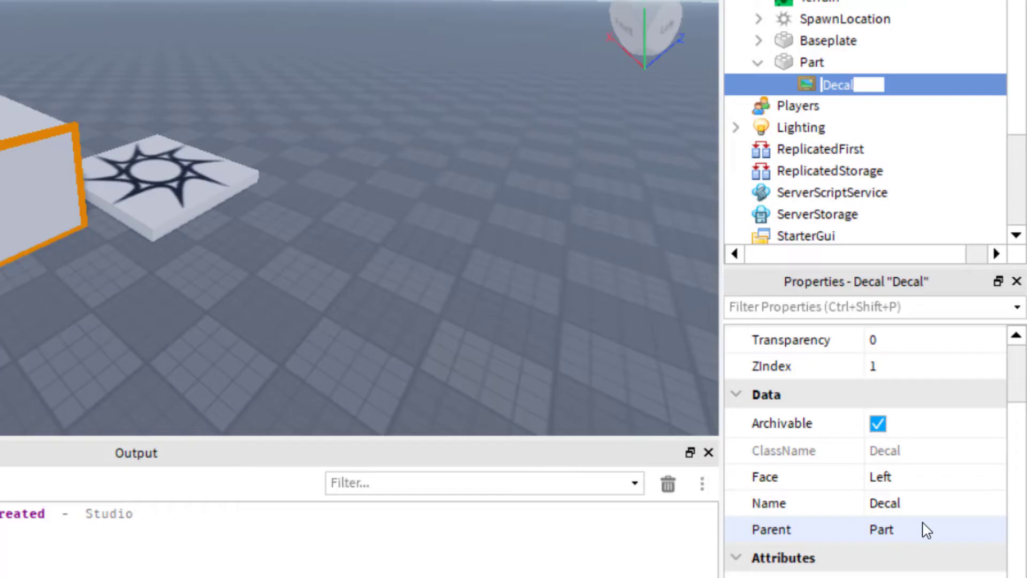
pyautogui.scroll(1, 926, 529)
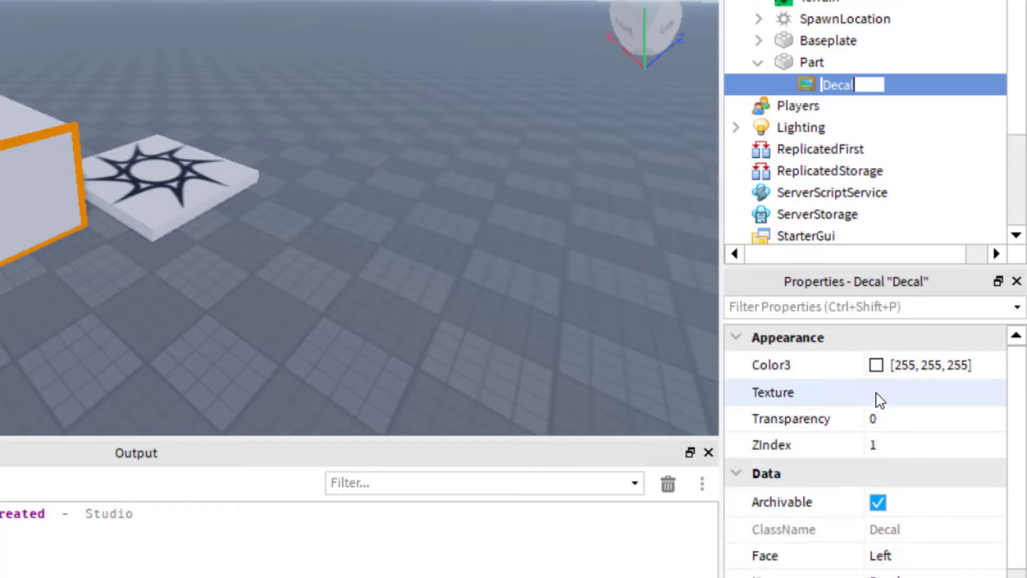
pyautogui.click(897, 407)
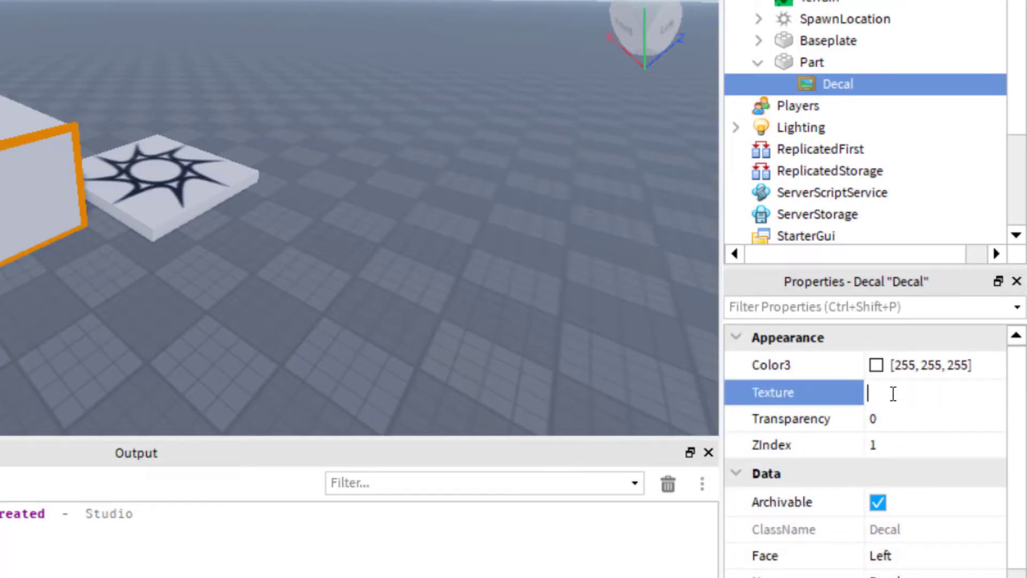
pyautogui.hotkey('ctrl', 'v')
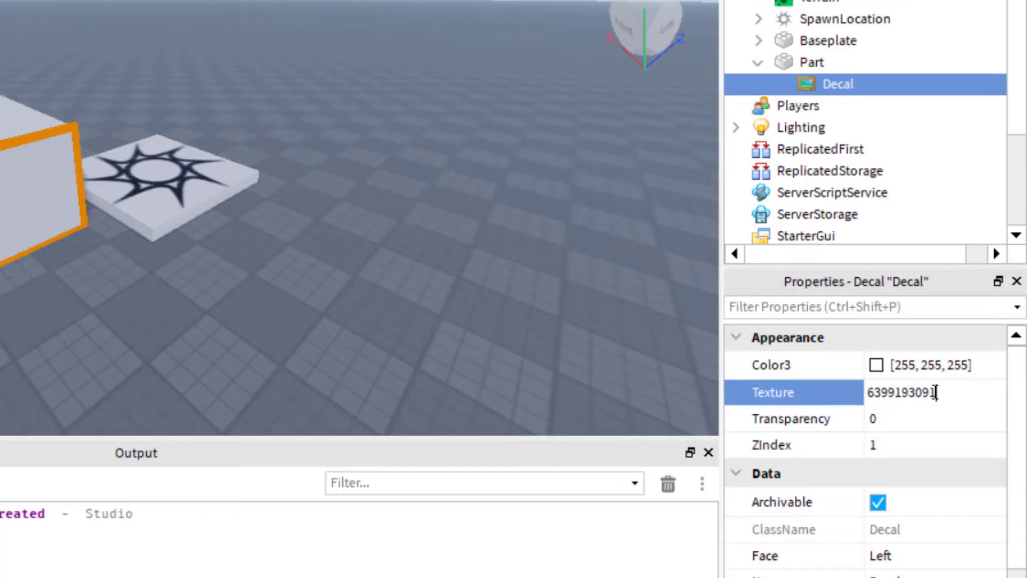
pyautogui.rightClick(935, 393)
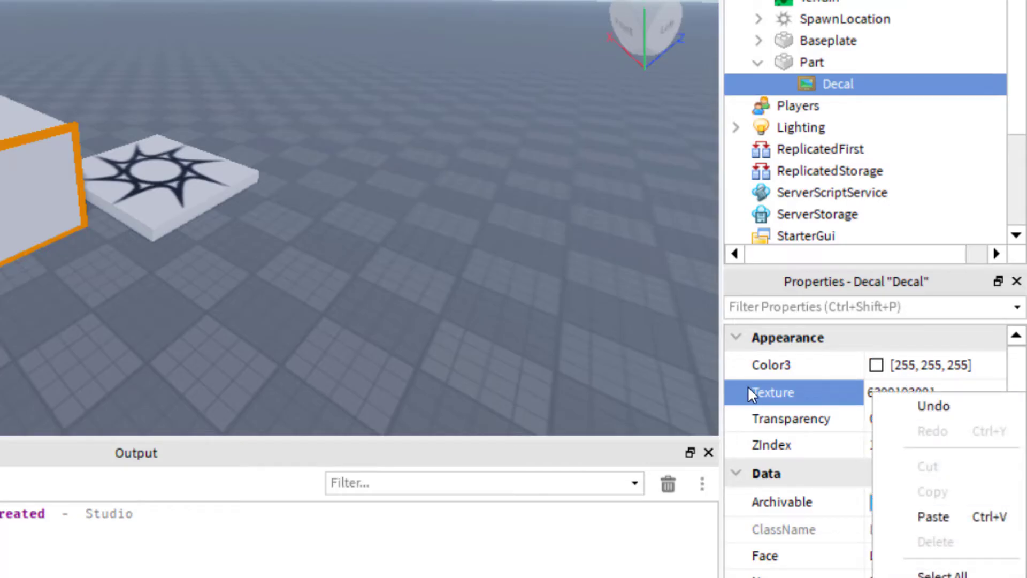
pyautogui.click(838, 392)
pyautogui.press('Return')
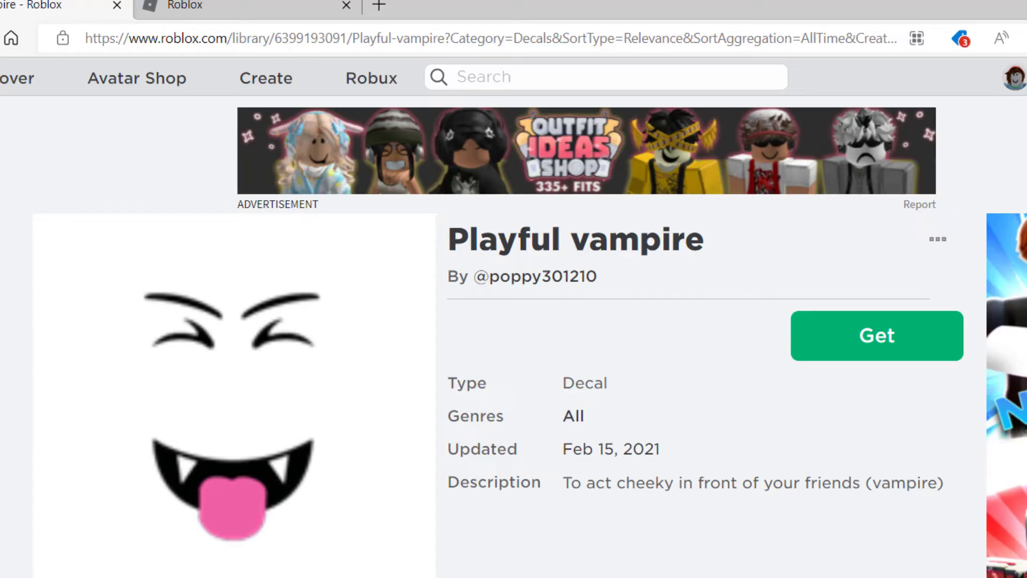
# Step: Go back and open the Stream Picture decal from My Creations' Decals, selecting its address ID
pyautogui.hotkey('alt', 'Left')
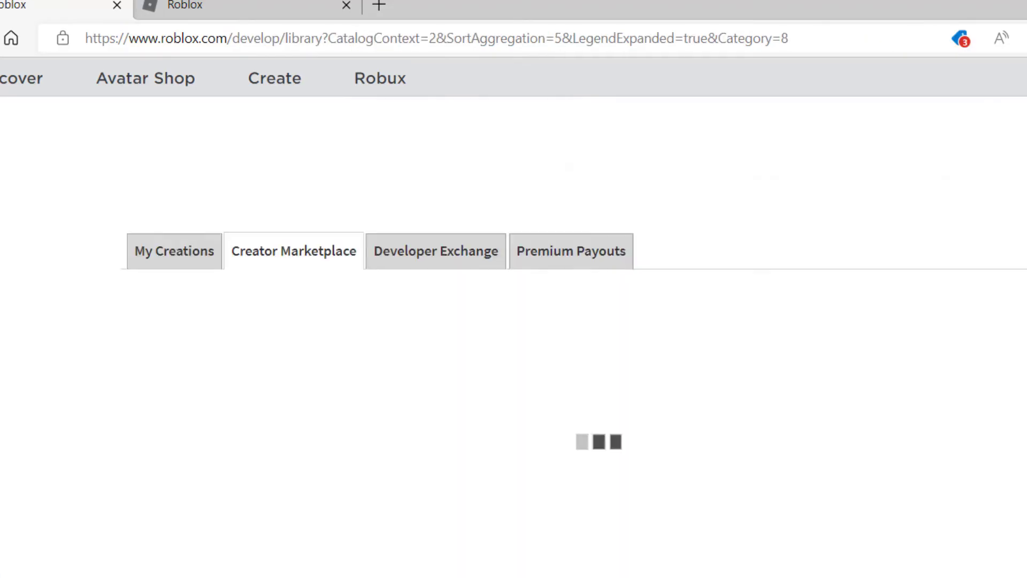
pyautogui.scroll(10, 191, 330)
pyautogui.scroll(1, 178, 338)
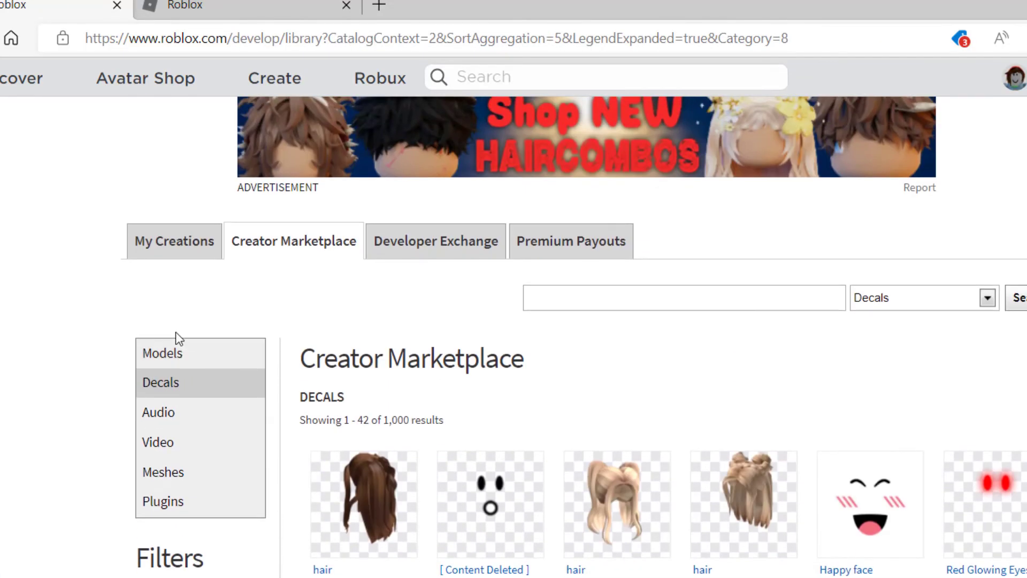
pyautogui.click(184, 247)
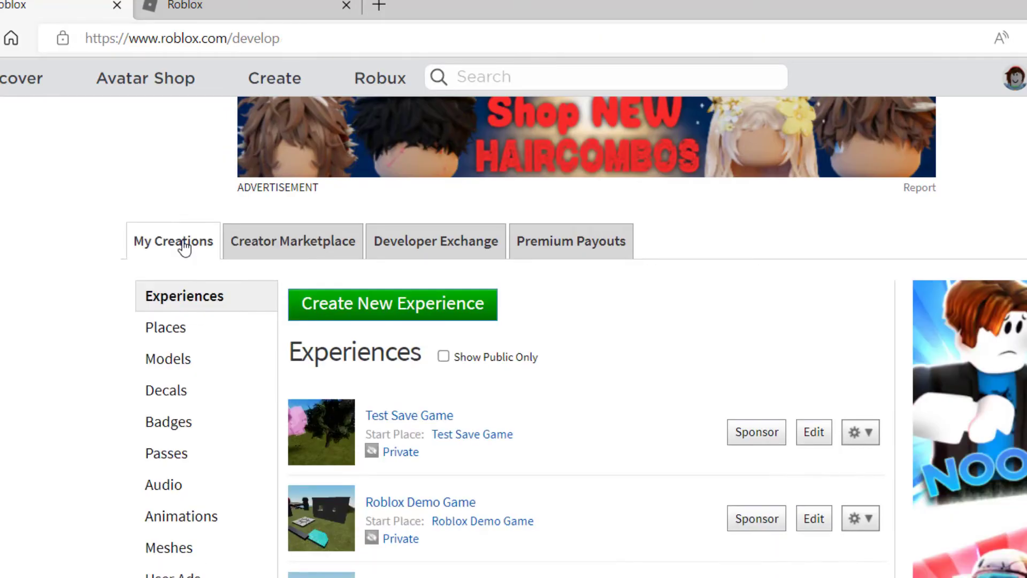
pyautogui.click(170, 393)
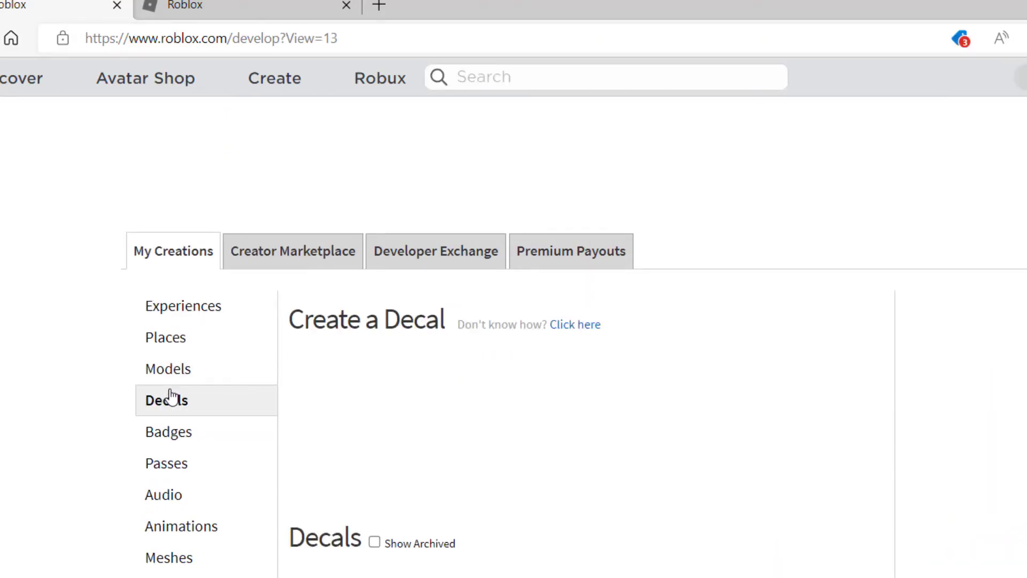
pyautogui.scroll(-2, 454, 460)
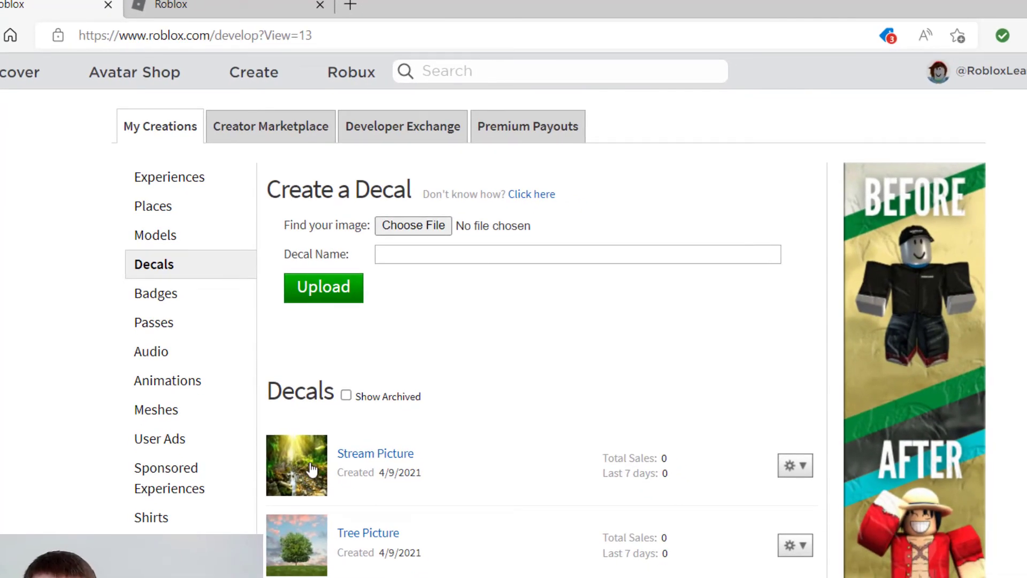
pyautogui.click(323, 466)
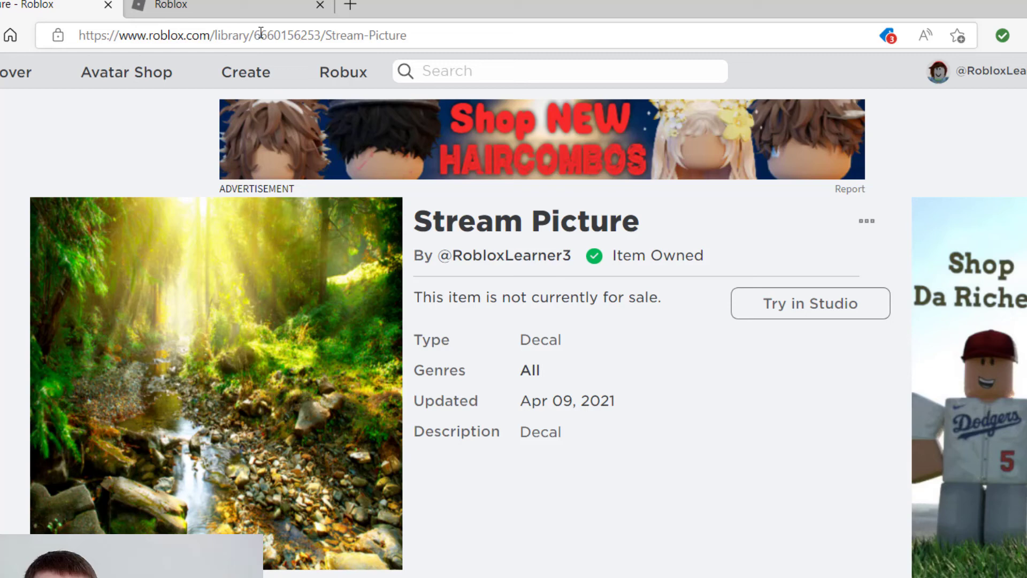
pyautogui.doubleClick(286, 34)
pyautogui.click(493, 32)
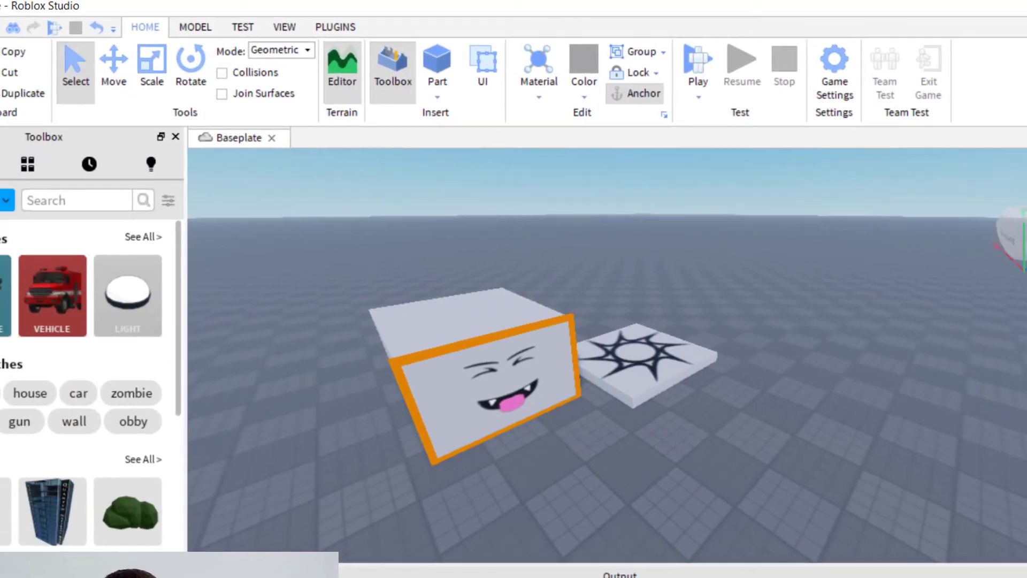
# Step: Switch the Toolbox asset category to Images
pyautogui.click(38, 209)
pyautogui.click(51, 300)
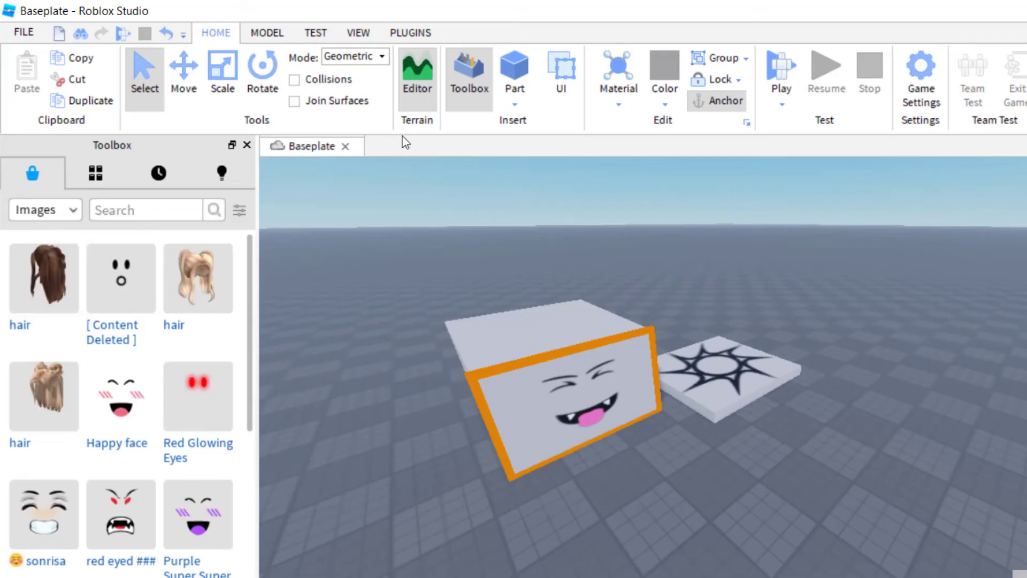
pyautogui.click(477, 81)
pyautogui.click(478, 81)
pyautogui.scroll(-3, 135, 411)
pyautogui.scroll(-1, 134, 411)
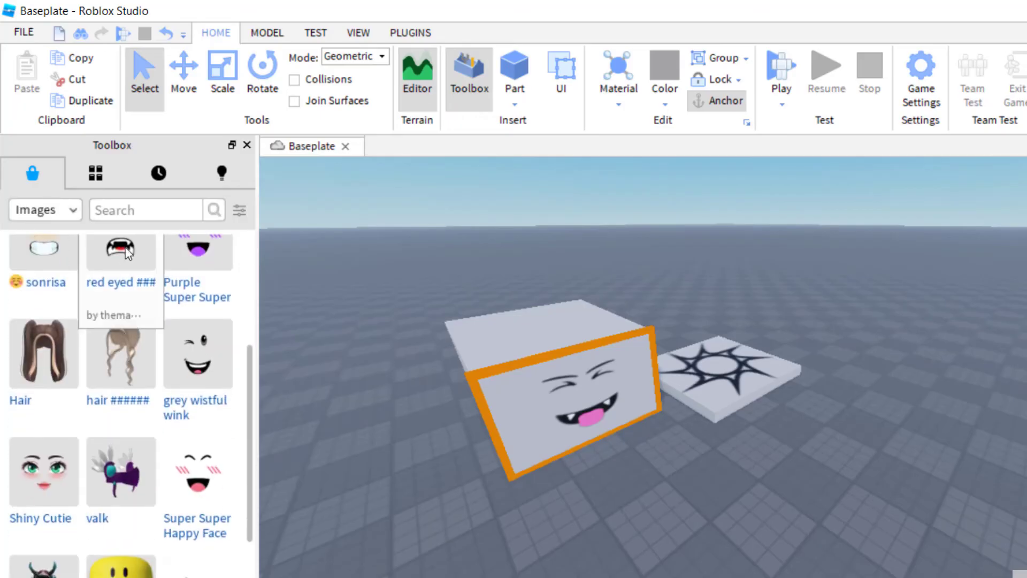
# Step: Search the Toolbox images for 'tree' and copy the lit Christmas tree image's asset ID
pyautogui.click(164, 210)
pyautogui.write('tree')
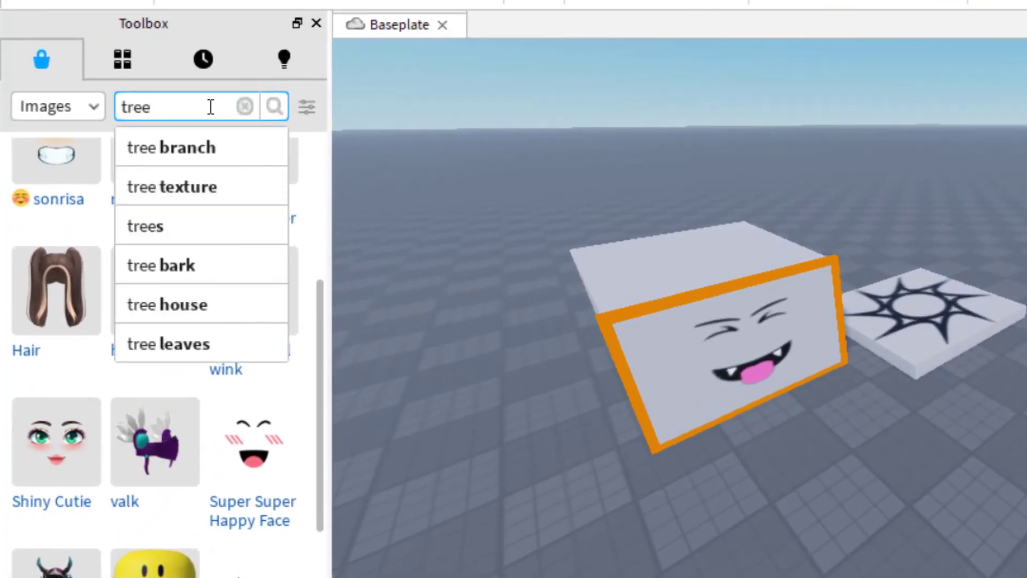
pyautogui.press('Return')
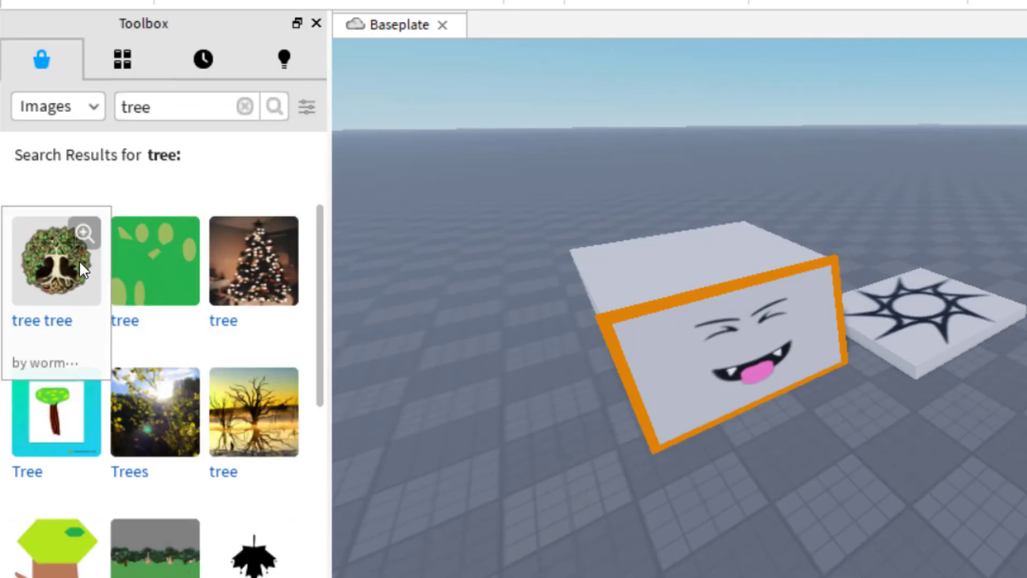
pyautogui.rightClick(257, 337)
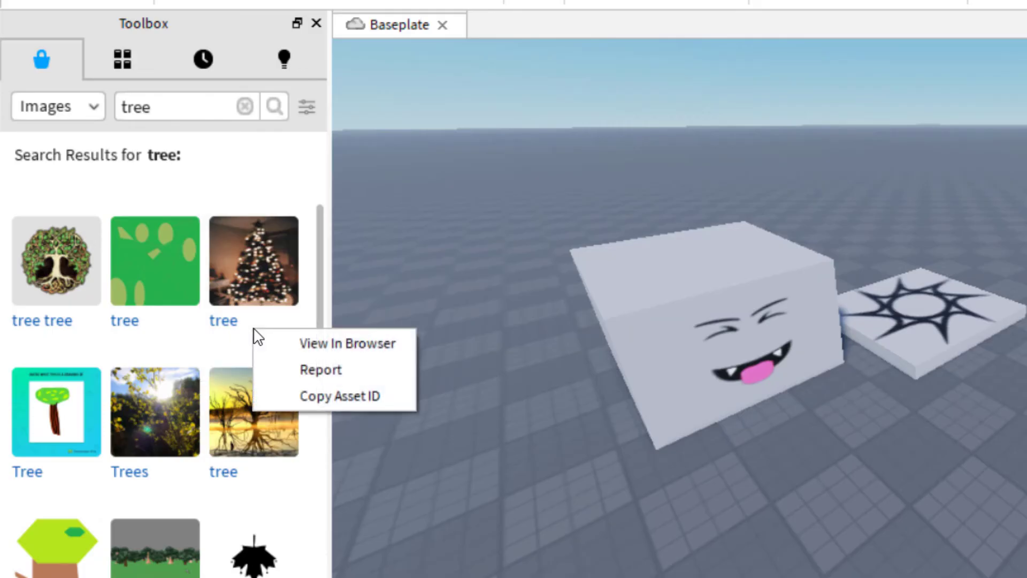
pyautogui.click(329, 399)
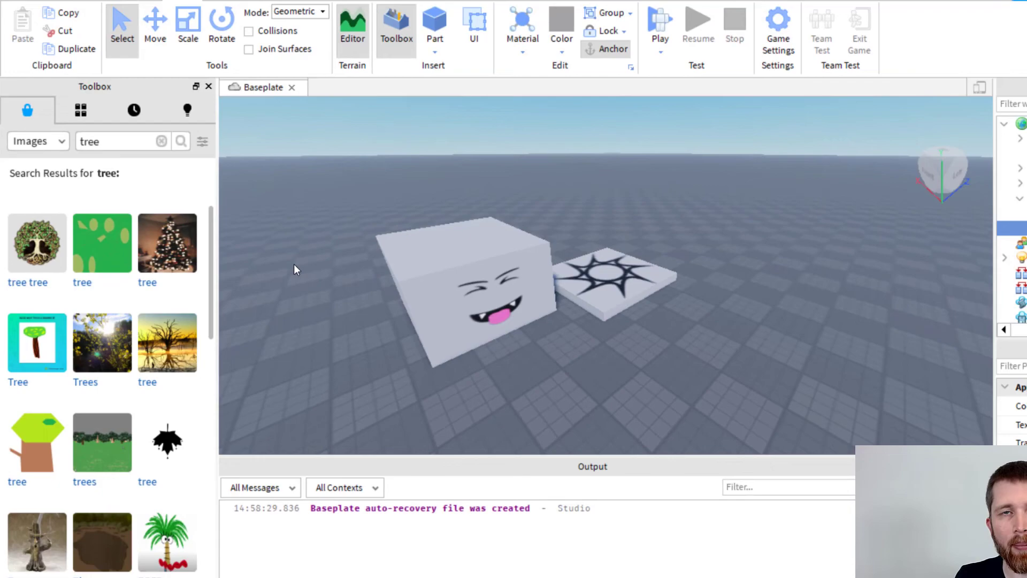